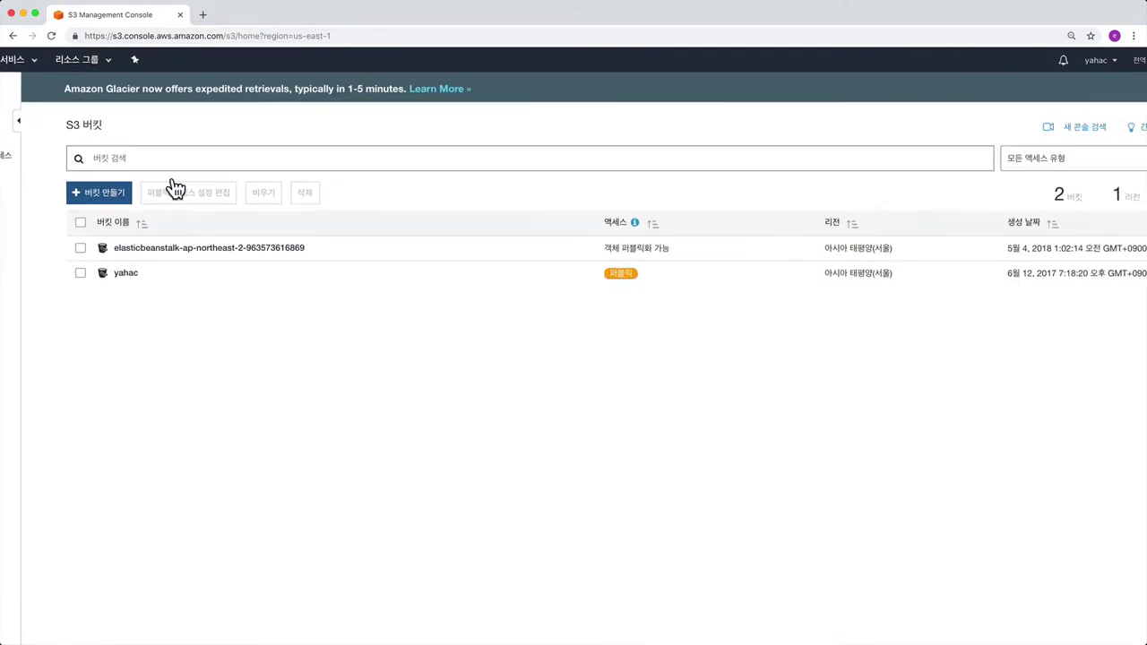
Step: Start creating a new S3 bucket and name it coding-everybody
click(170, 176)
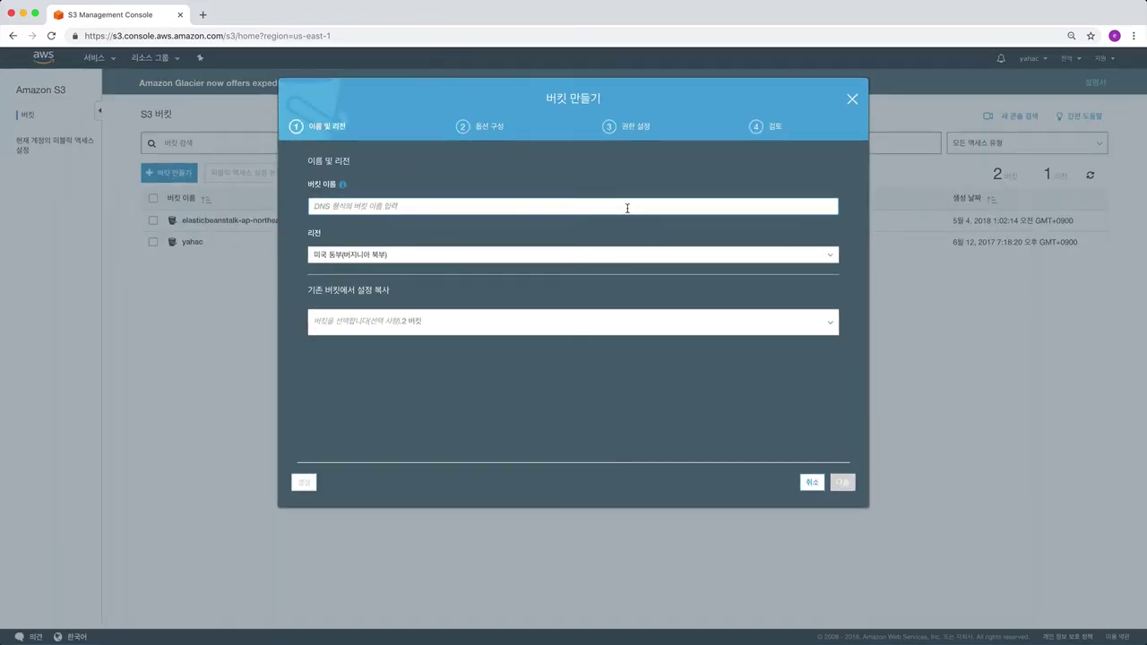
scroll(628, 208, up, 3)
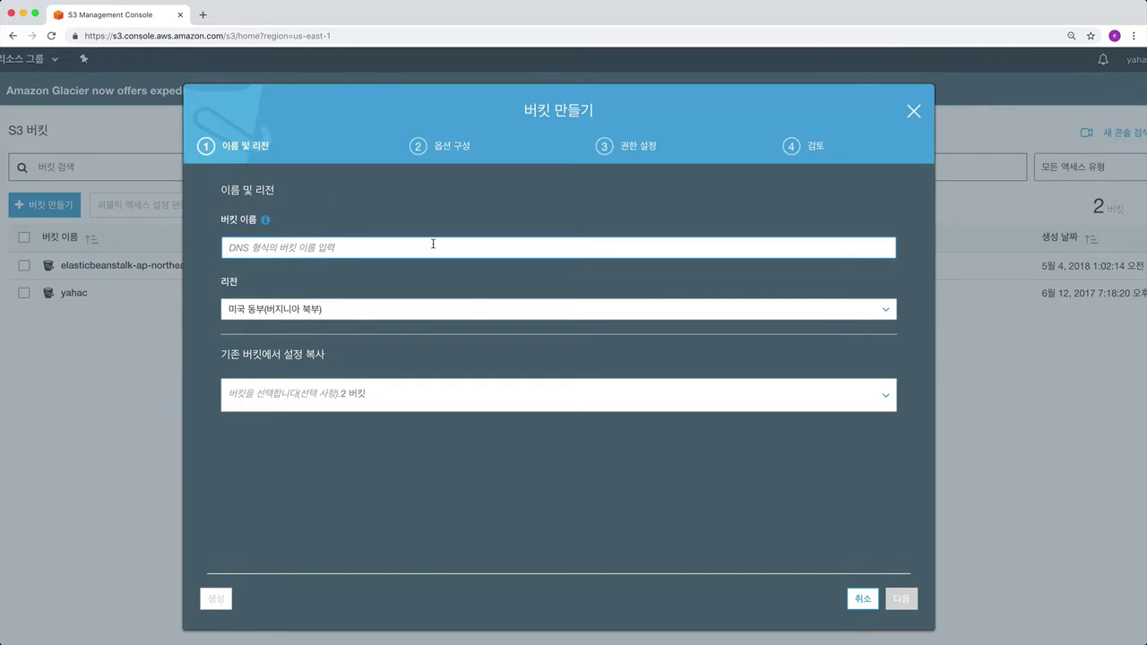
text(c)
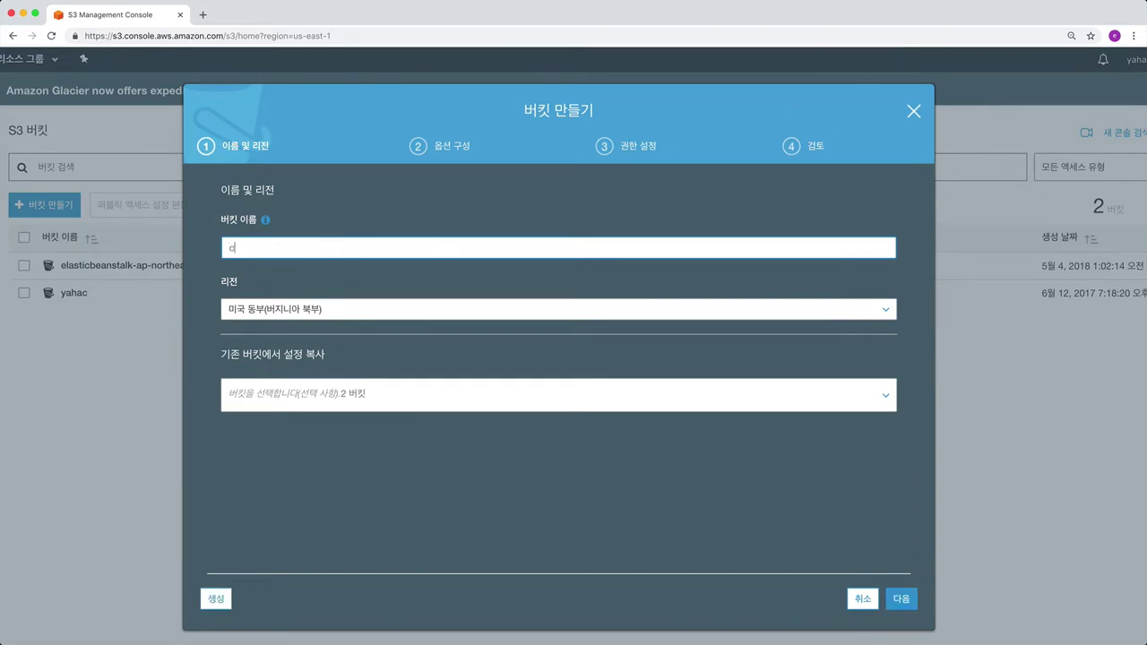
text(oding-eber)
key(BackSpace)
key(BackSpace)
key(BackSpace)
text(verybody)
Step: Set the bucket's region to Asia Pacific (Seoul), 아시아 태평양(서울), and continue to the option configuration
click(373, 310)
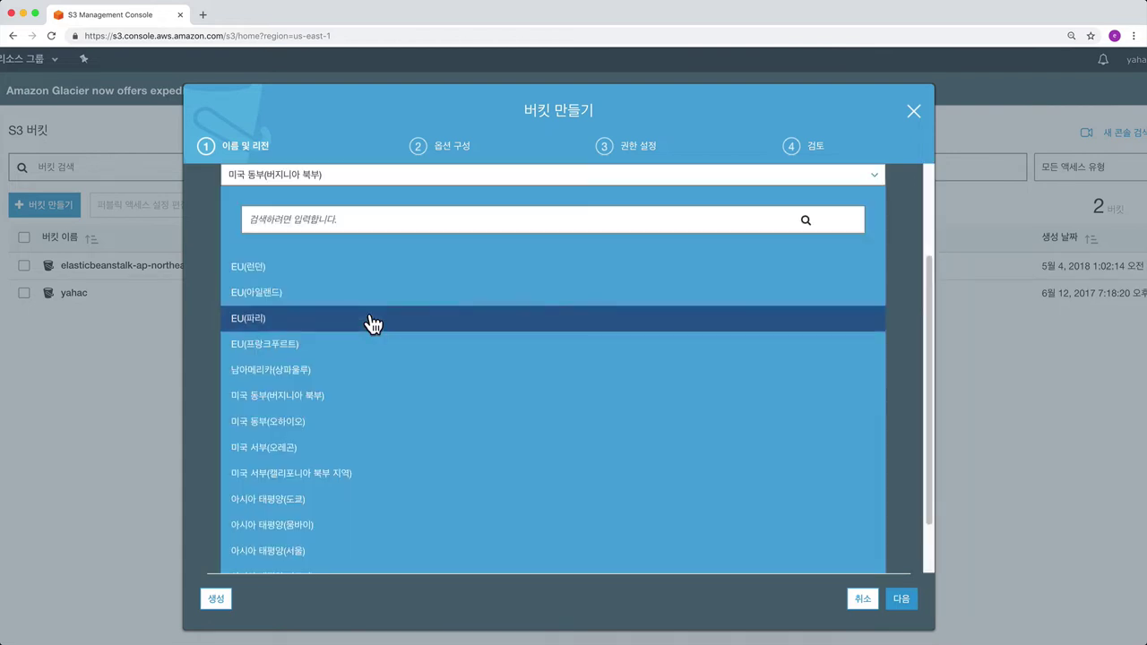
click(342, 555)
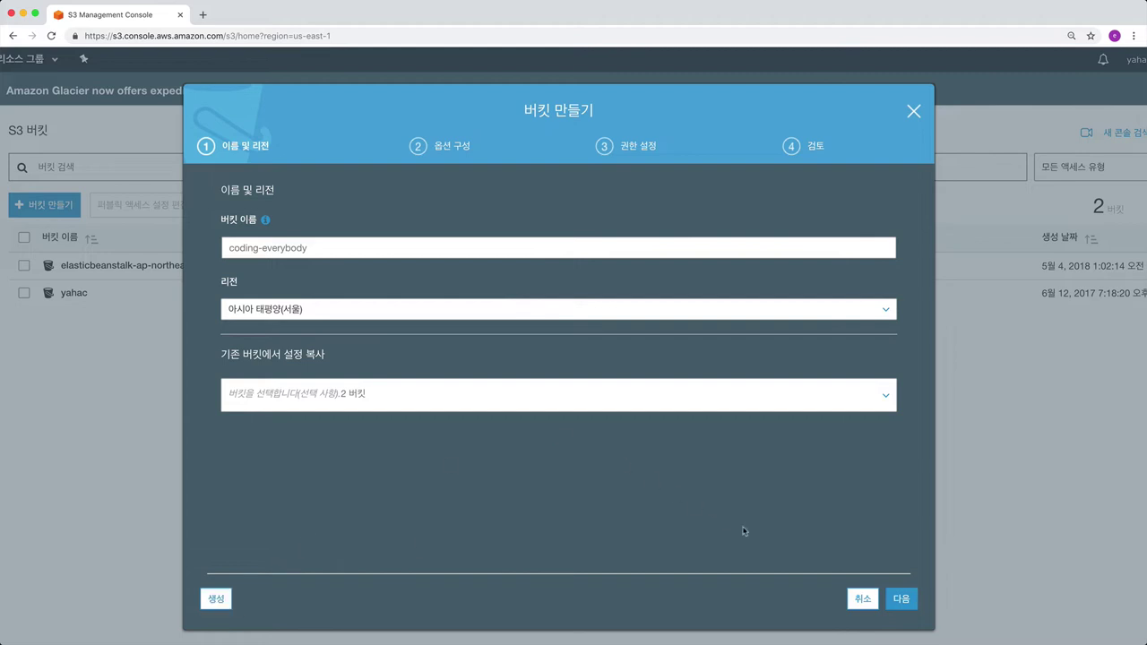
click(900, 610)
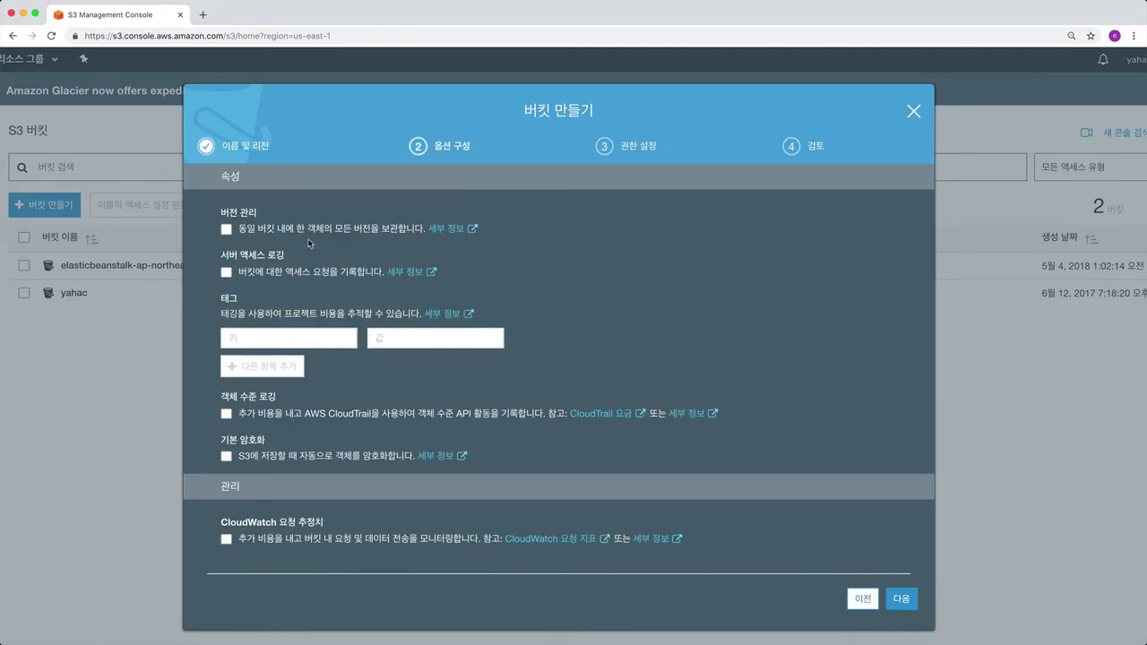
Step: Examine the versioning, logging, tag and default encryption options, switching versioning and encryption on and back off
key(super+equal)
key(super+equal)
key(super+equal)
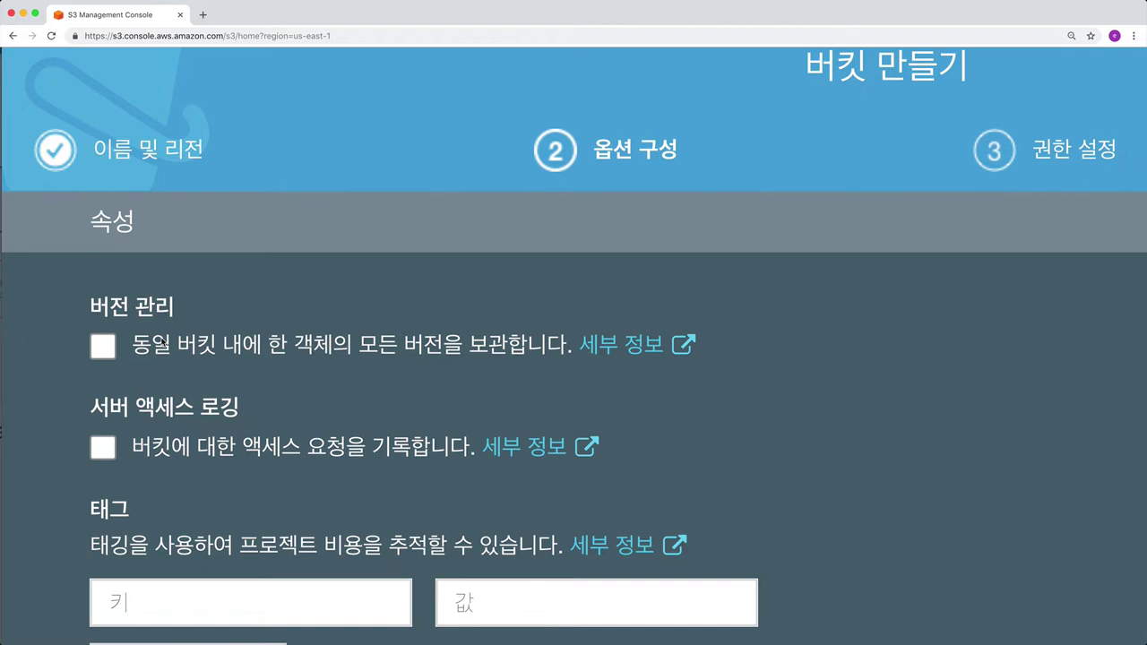
click(103, 347)
click(165, 349)
scroll(218, 421, down, 5)
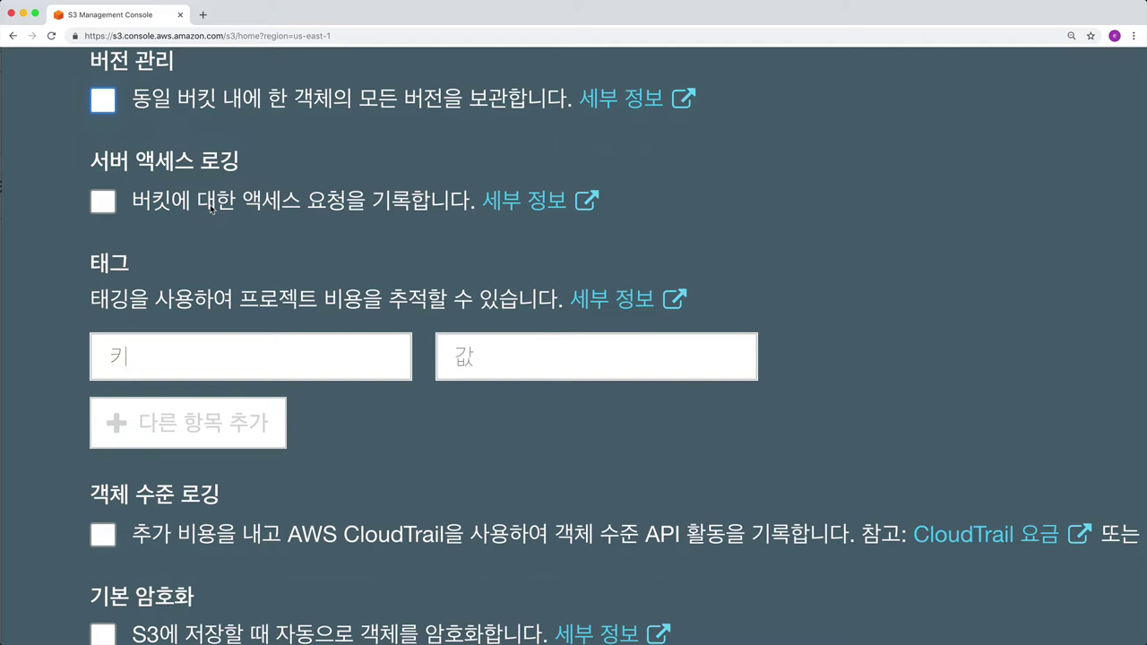
scroll(159, 341, down, 2)
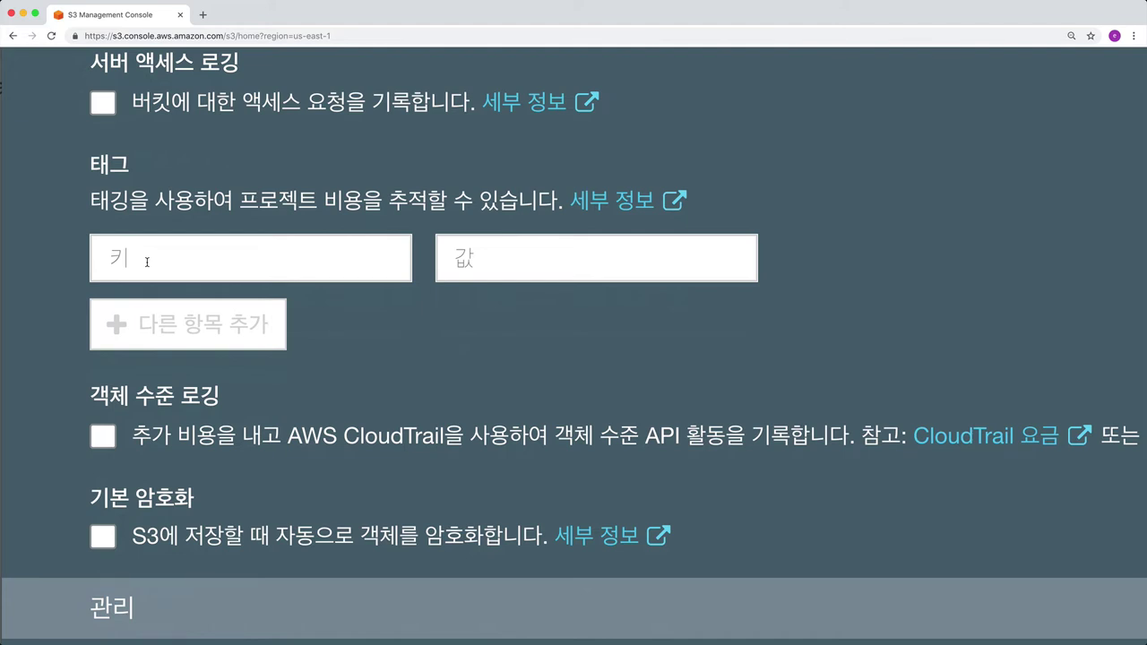
scroll(147, 262, down, 2)
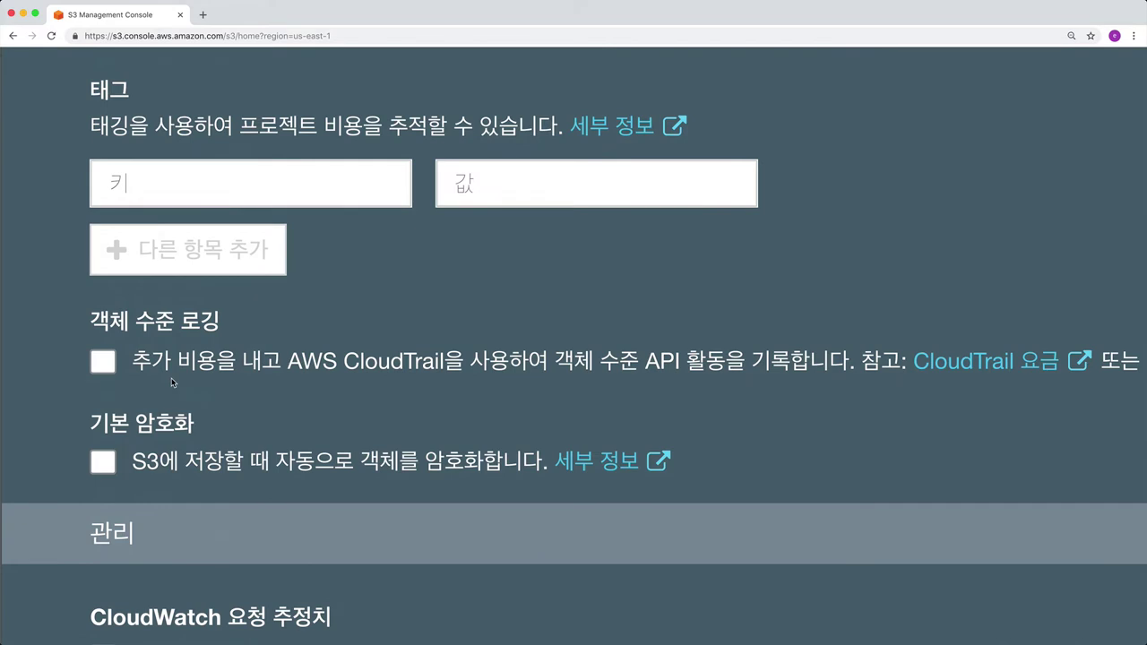
scroll(173, 383, down, 3)
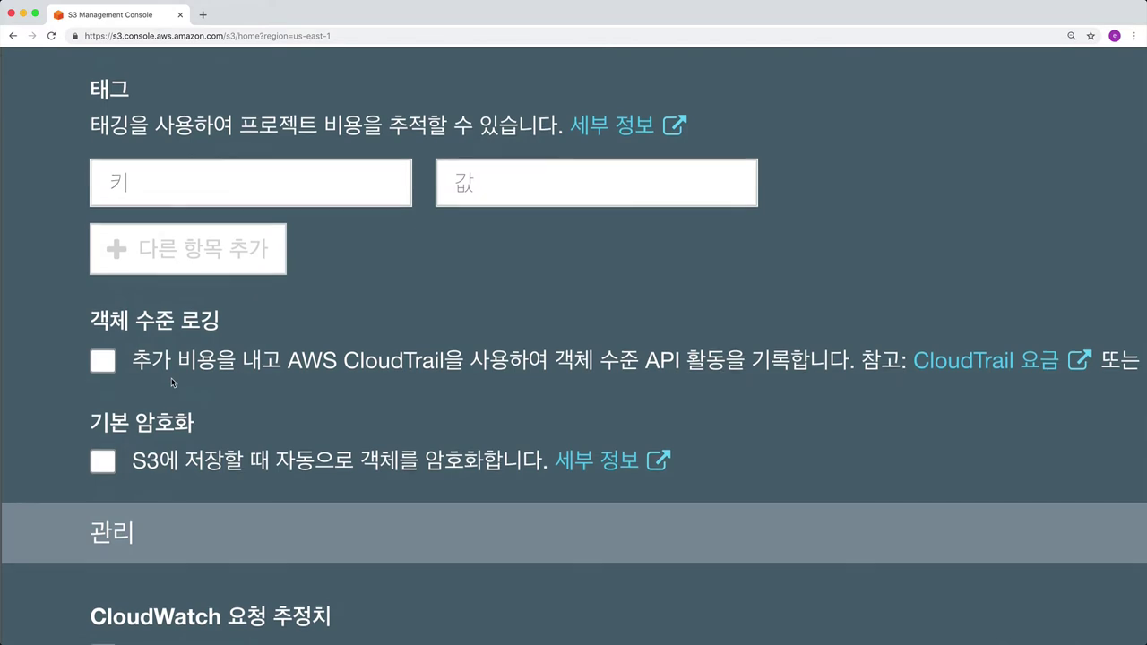
click(168, 360)
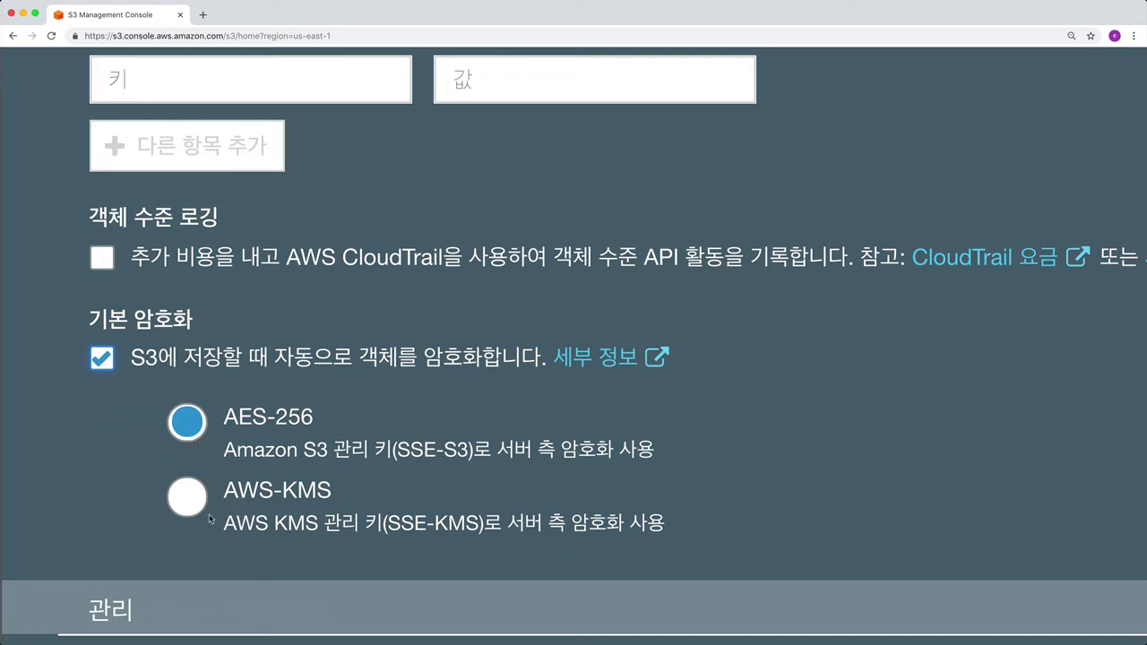
click(181, 370)
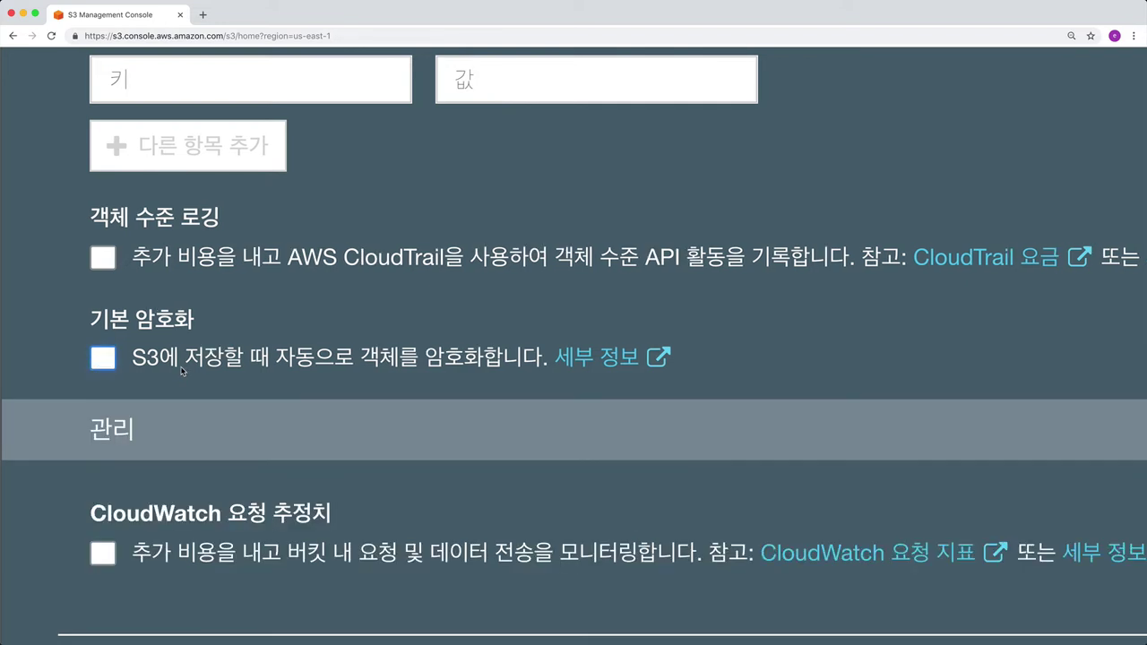
Step: Leave all optional bucket properties, including CloudWatch request metrics, disabled and continue to the permission settings
scroll(181, 370, down, 3)
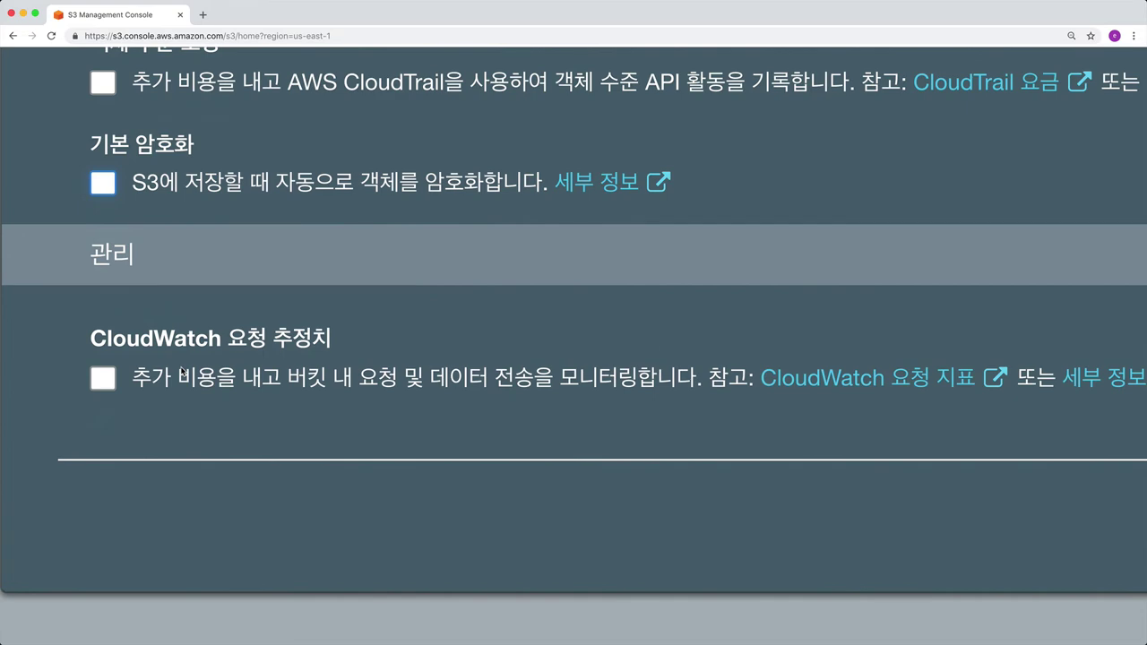
scroll(181, 370, down, 5)
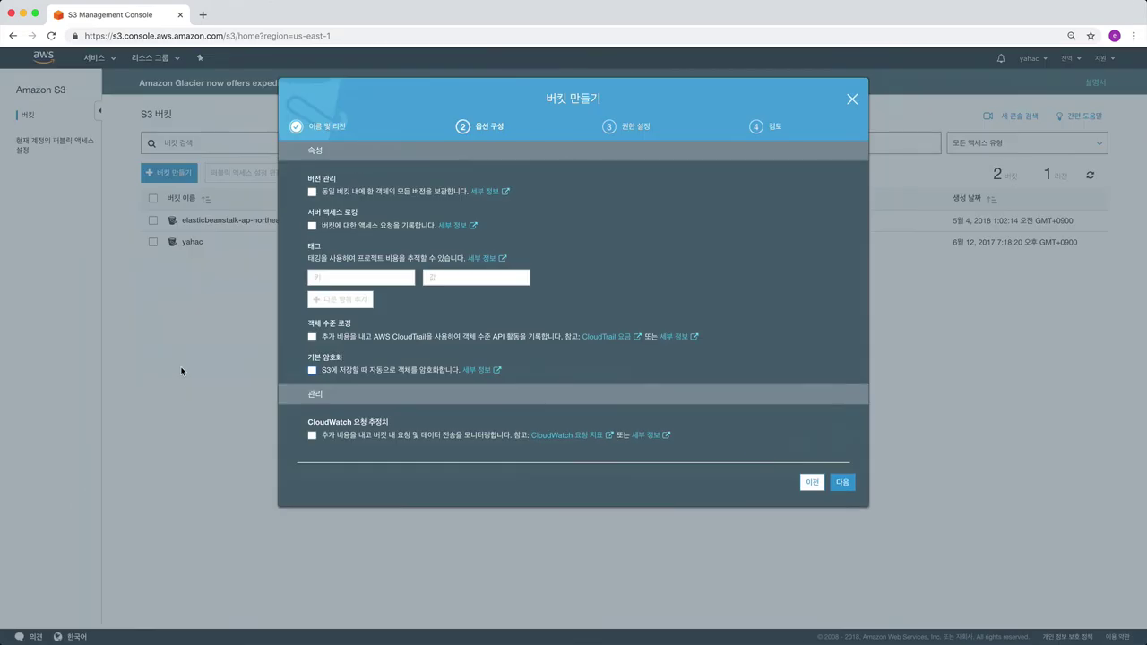
click(843, 484)
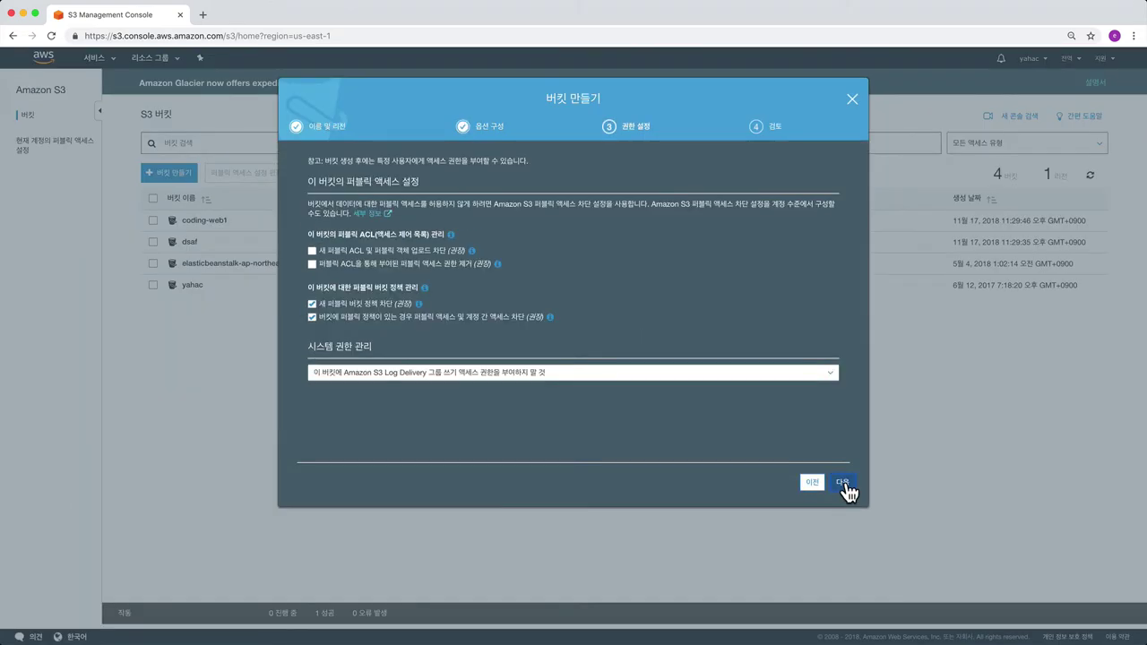
Step: Toggle the block on new public ACLs and public object uploads, leave it off, and continue to the bucket review
key(super+equal)
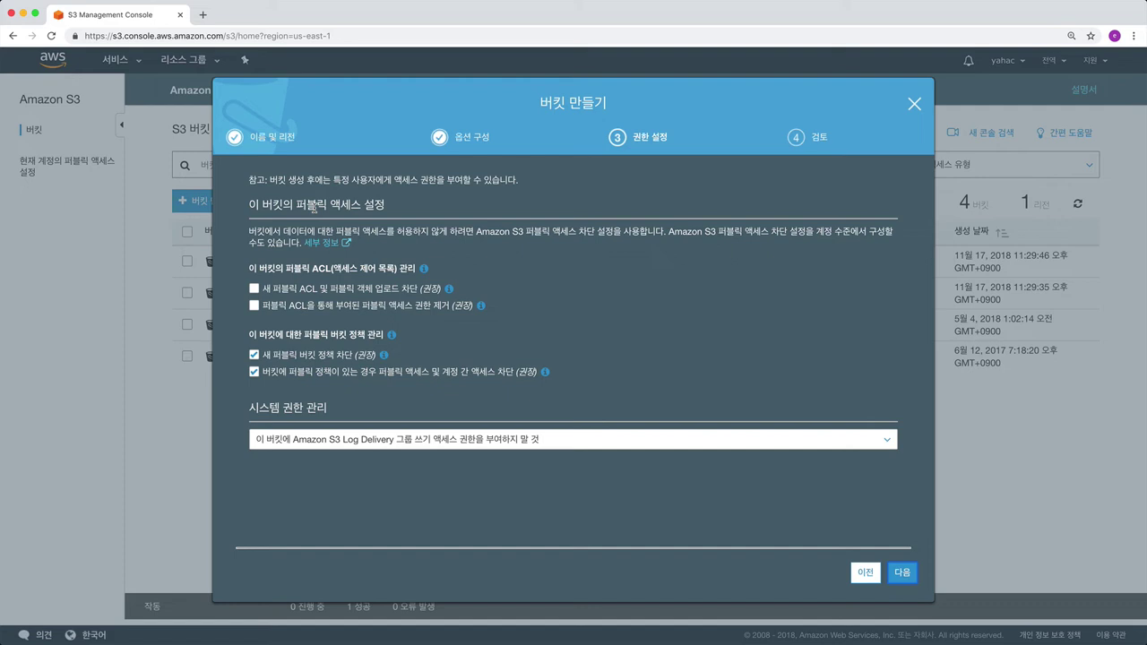
click(369, 292)
click(369, 292)
click(369, 292)
click(314, 293)
click(330, 290)
click(902, 573)
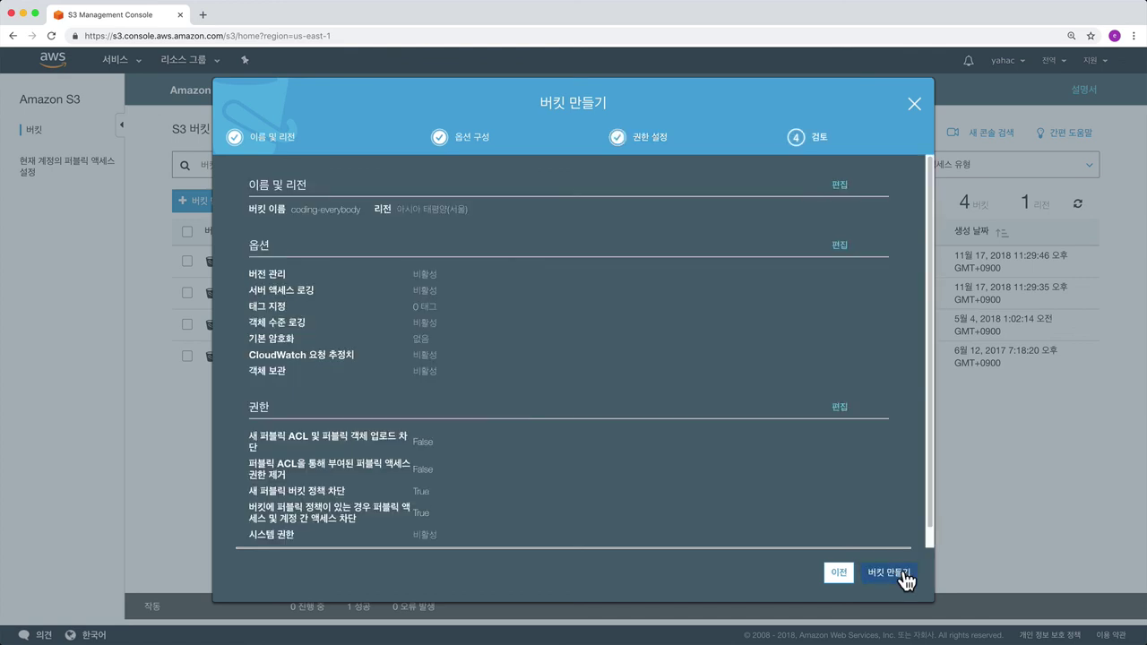